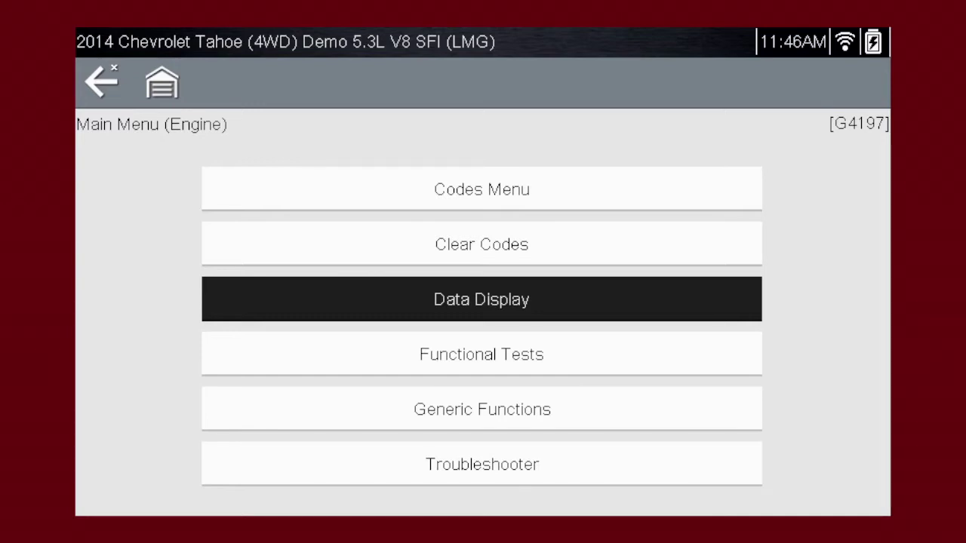
Open Engine Data from the Tahoe's Data Menu via Data Display.
click(400, 298)
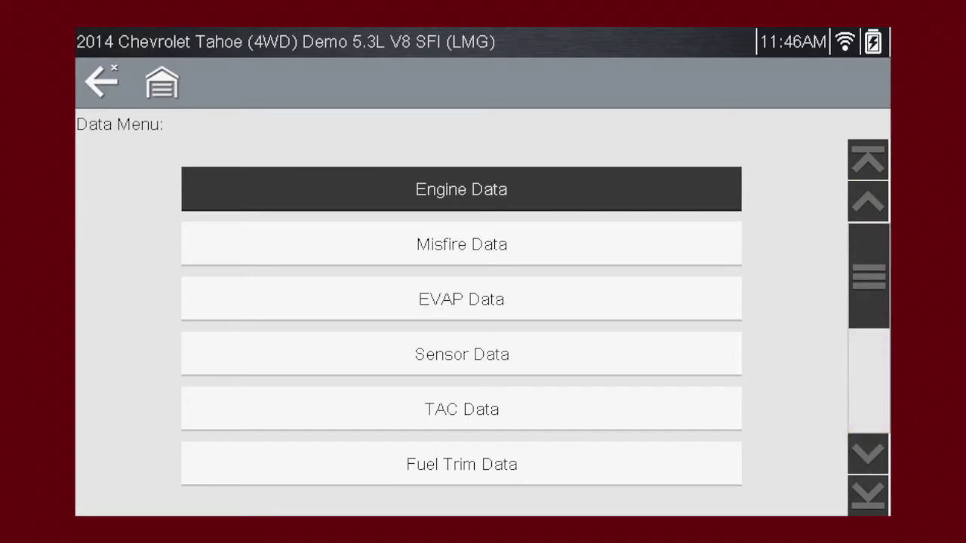
click(386, 193)
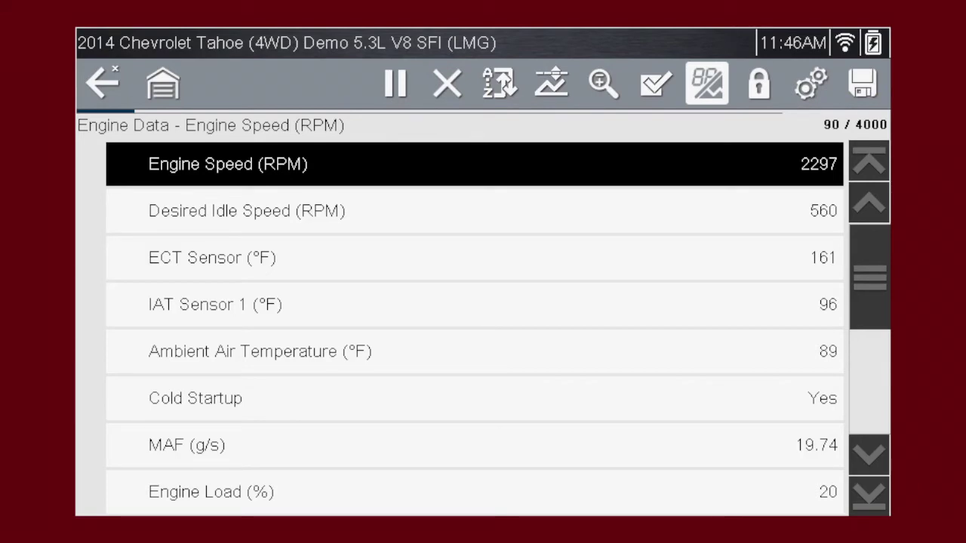
Pause the Engine Data stream to review recorded frames, stopping at frame 227 of 4000.
click(396, 83)
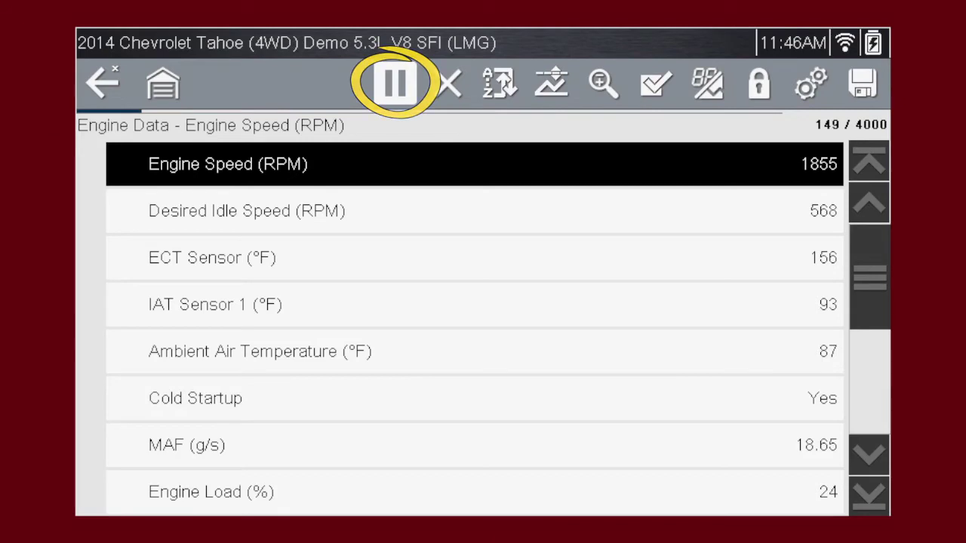
click(395, 83)
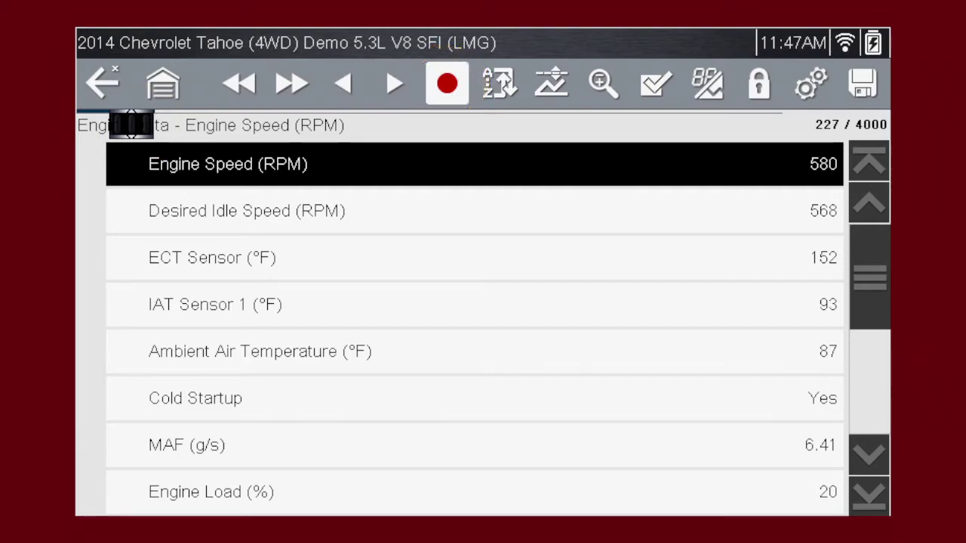
Resume live recording, then clear the stored scanner data and start over.
click(446, 83)
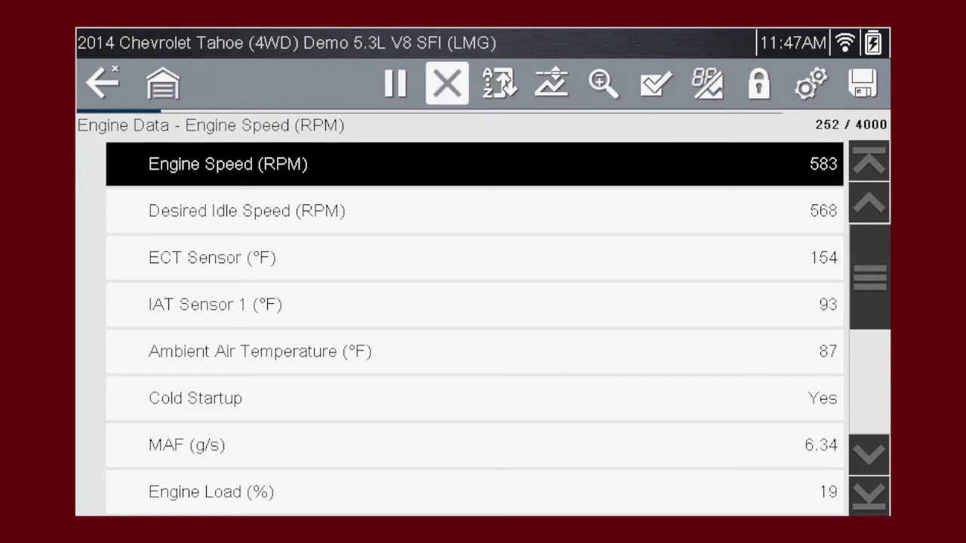
click(446, 85)
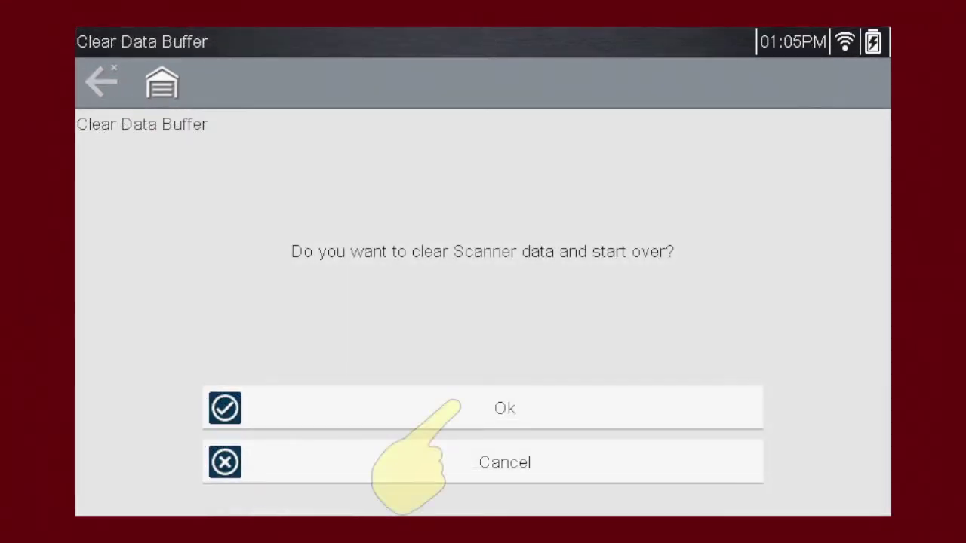
click(454, 406)
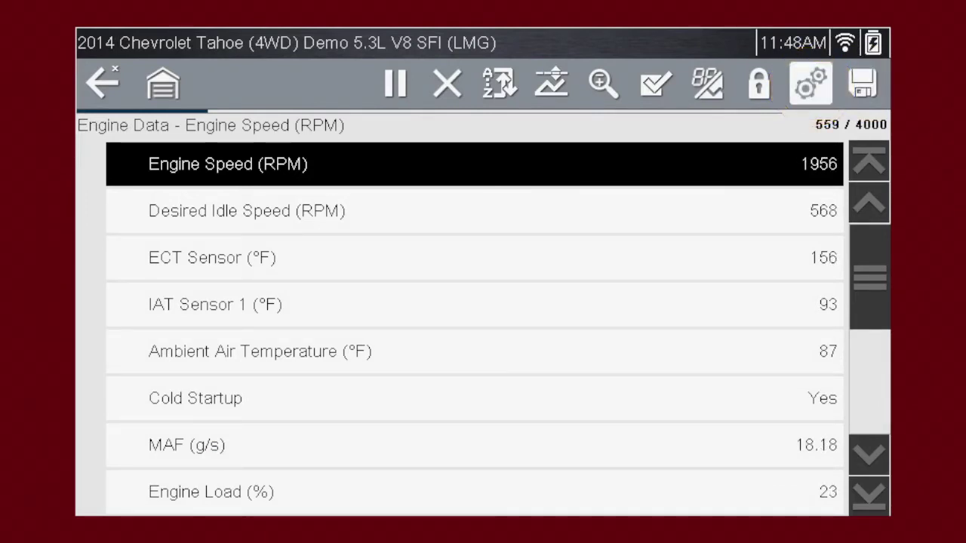
click(801, 94)
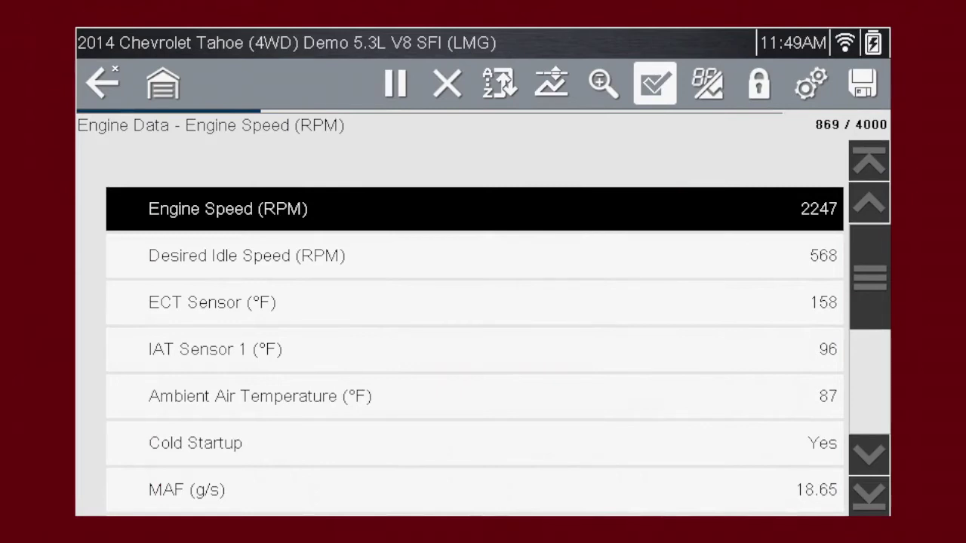
Limit the custom data list to Engine Speed, IAT Sensor 1 and Cold Startup.
click(654, 84)
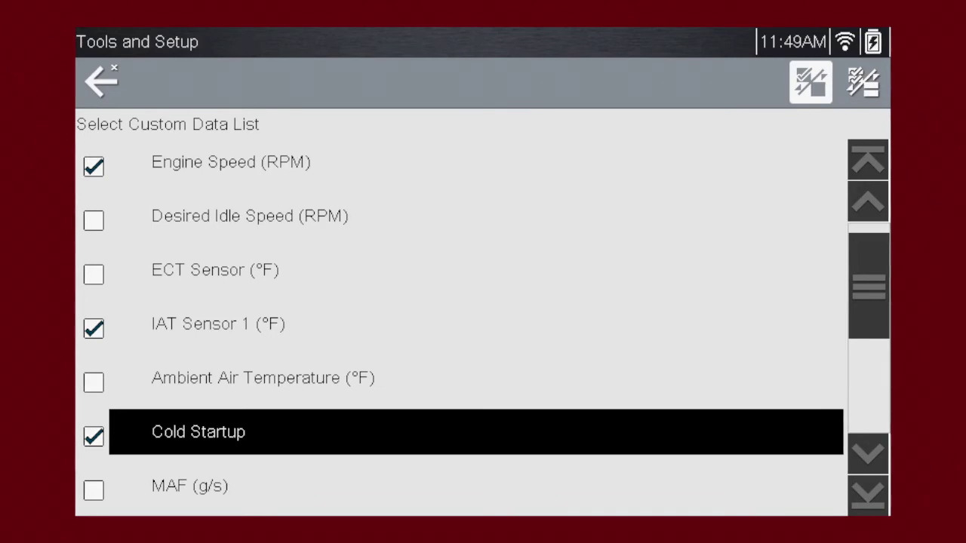
click(104, 81)
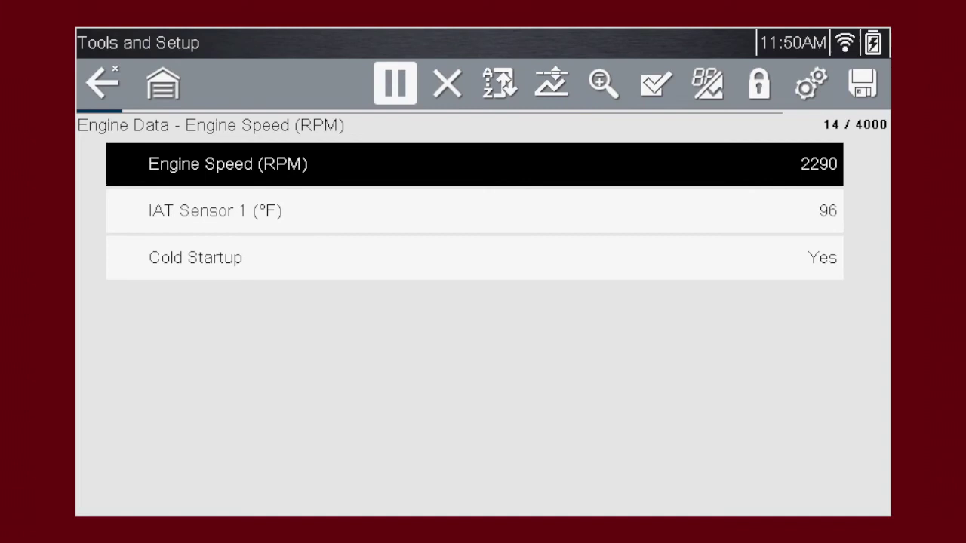
View the live stream of Engine Speed, IAT Sensor 1 and Cold Startup only.
key(Right)
key(Right)
key(Right)
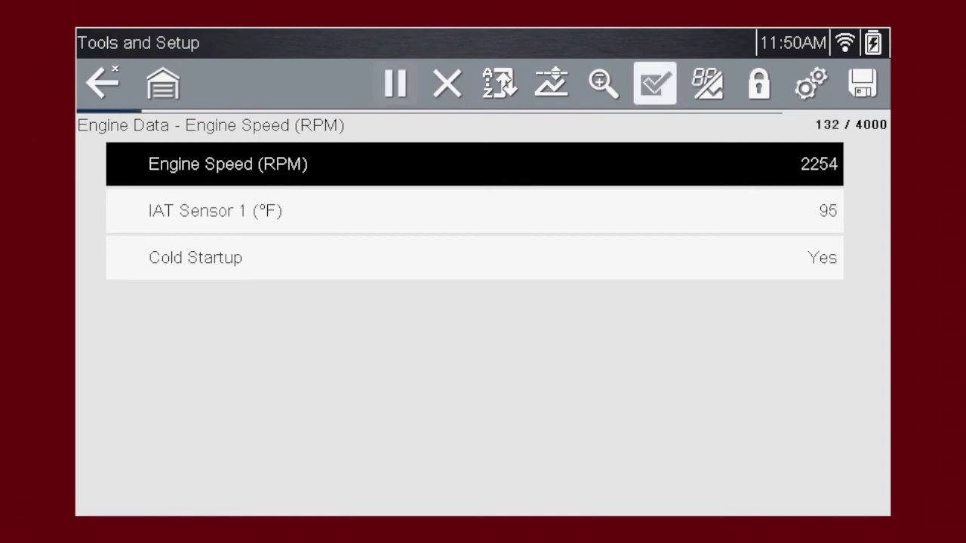
Select All parameters in the custom data list and return to the full Engine Data view.
click(655, 84)
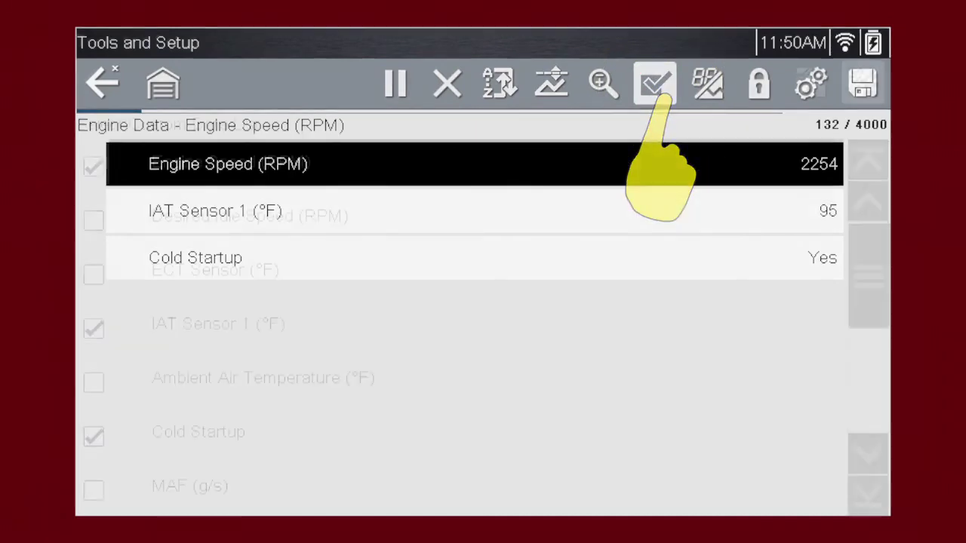
click(853, 92)
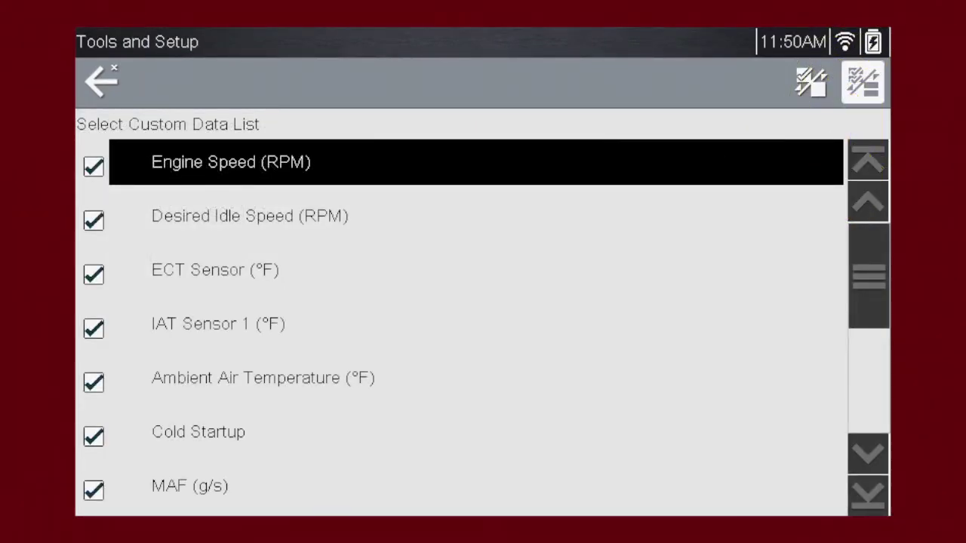
click(104, 83)
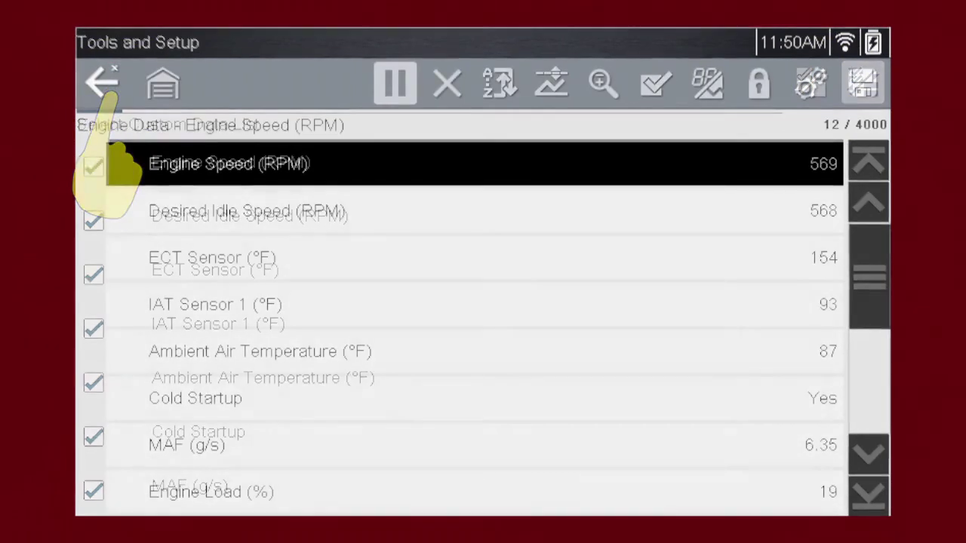